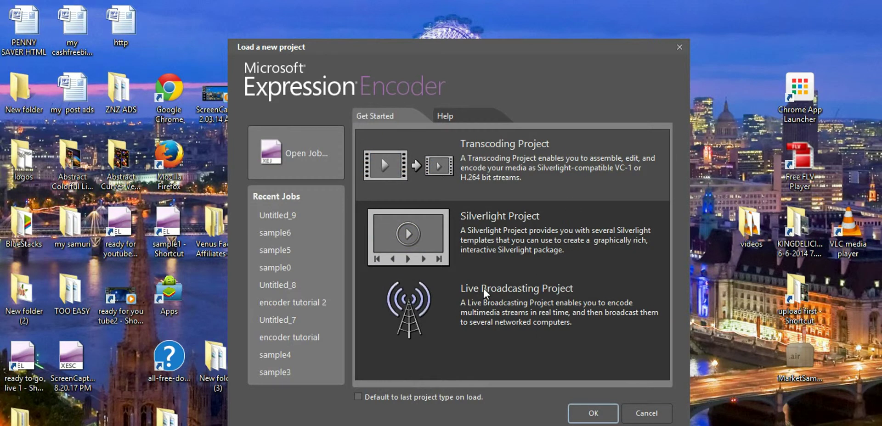
Start a new Transcoding Project from the Load a new project window.
{"action": "left_click", "coordinate": [593, 414]}
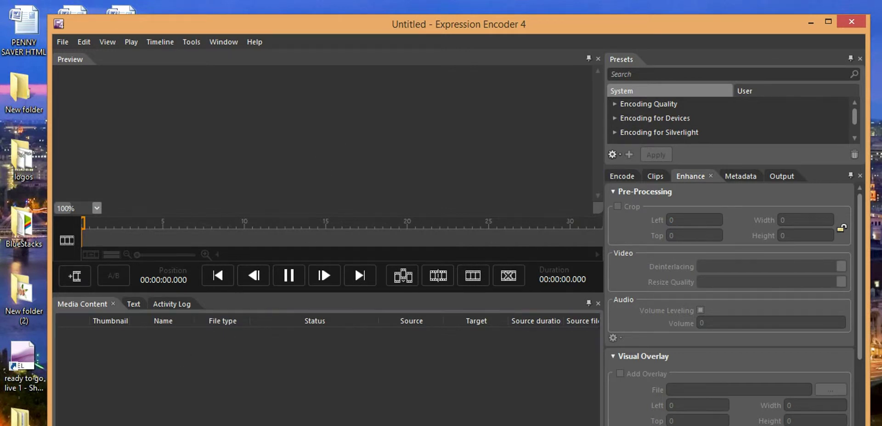
Import the 'sample 1' screen capture from the encoder videos folder using Ctrl+I.
{"action": "key", "text": "ctrl+i"}
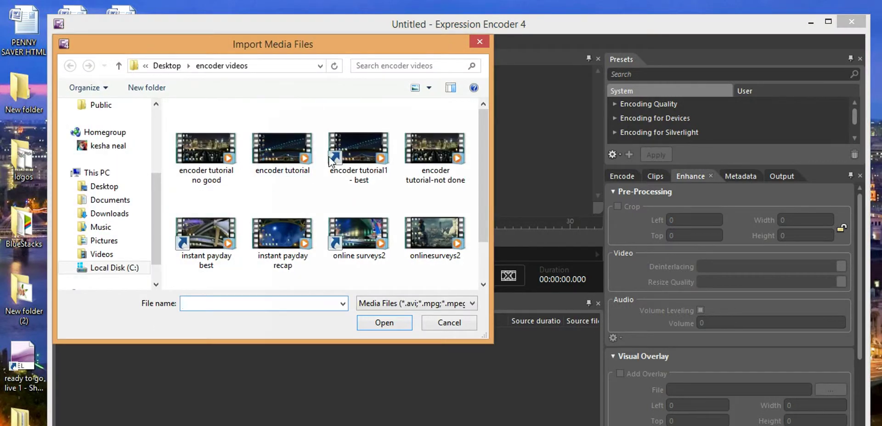
{"action": "left_click_drag", "start_coordinate": [486, 139], "coordinate": [486, 177]}
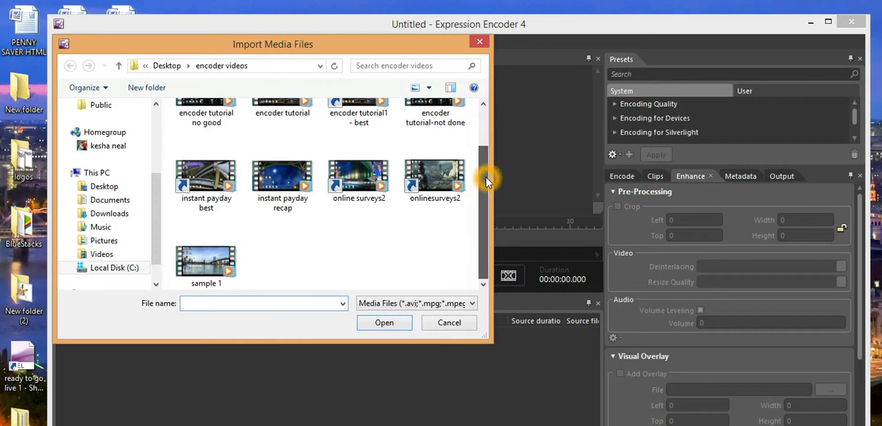
{"action": "left_click", "coordinate": [209, 264]}
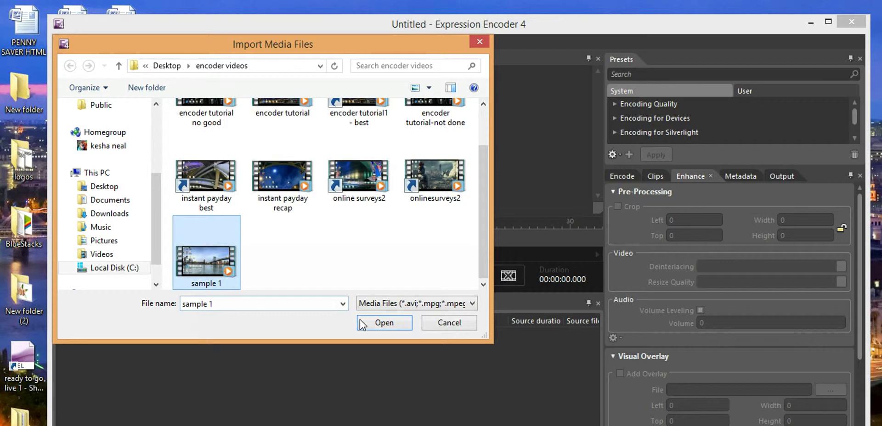
{"action": "left_click", "coordinate": [388, 324]}
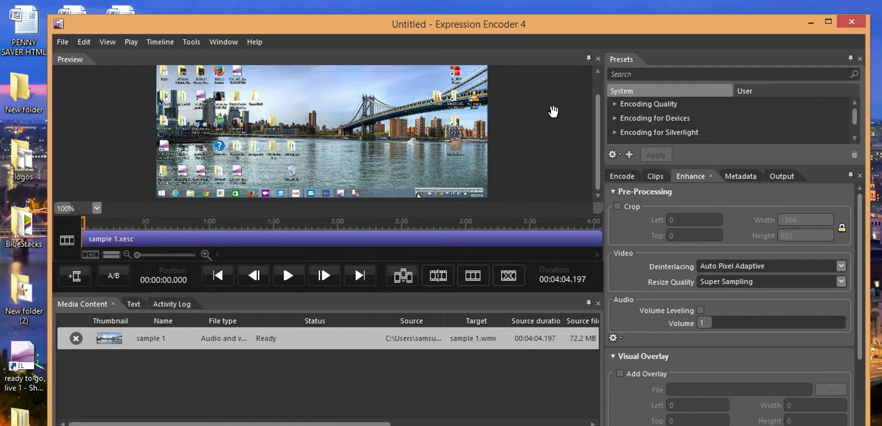
Turn on Add Overlay in the Enhance panel's Visual Overlay section.
{"action": "left_click", "coordinate": [700, 107]}
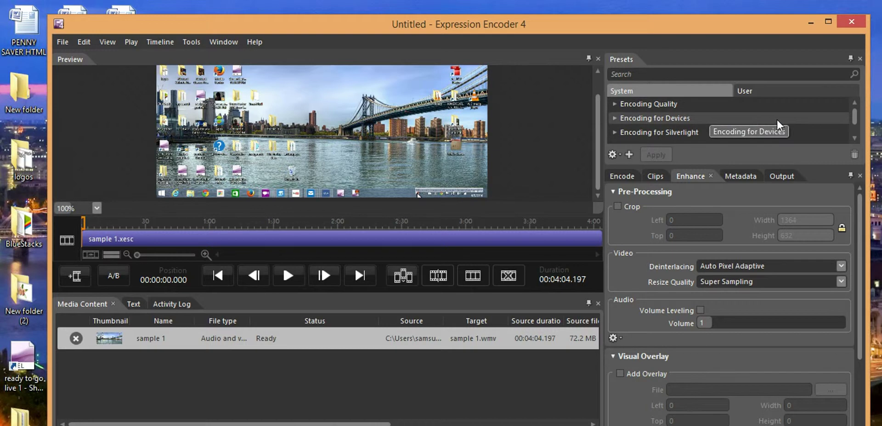
{"action": "left_click", "coordinate": [862, 214]}
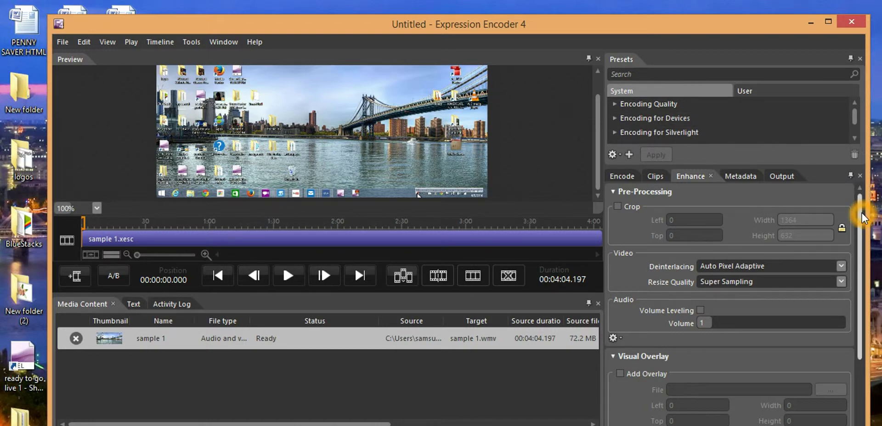
{"action": "left_click_drag", "start_coordinate": [862, 221], "coordinate": [863, 288]}
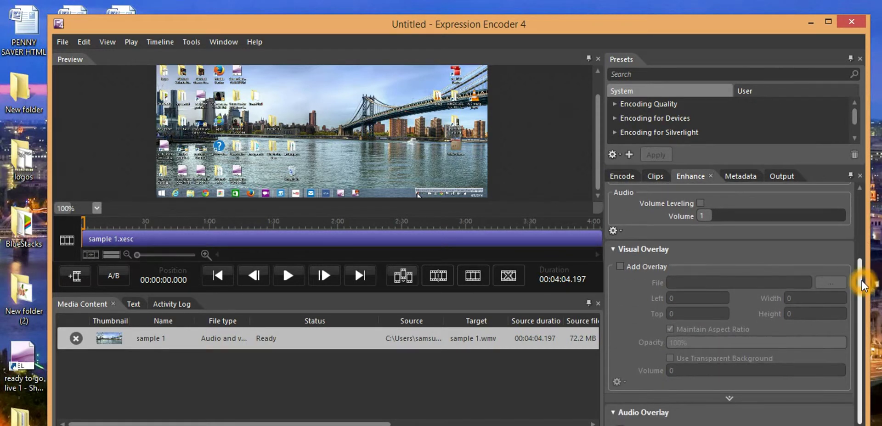
{"action": "left_click", "coordinate": [627, 254]}
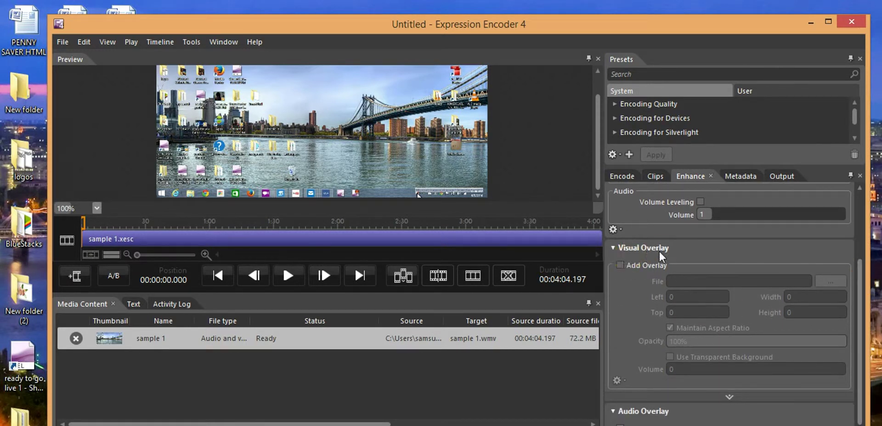
{"action": "left_click", "coordinate": [625, 264]}
{"action": "left_click", "coordinate": [620, 266]}
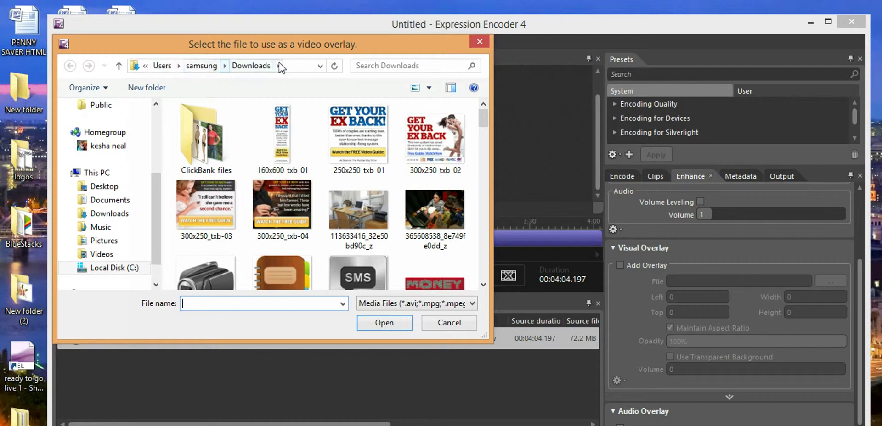
{"action": "left_click", "coordinate": [484, 119]}
{"action": "left_click_drag", "start_coordinate": [484, 122], "coordinate": [487, 160]}
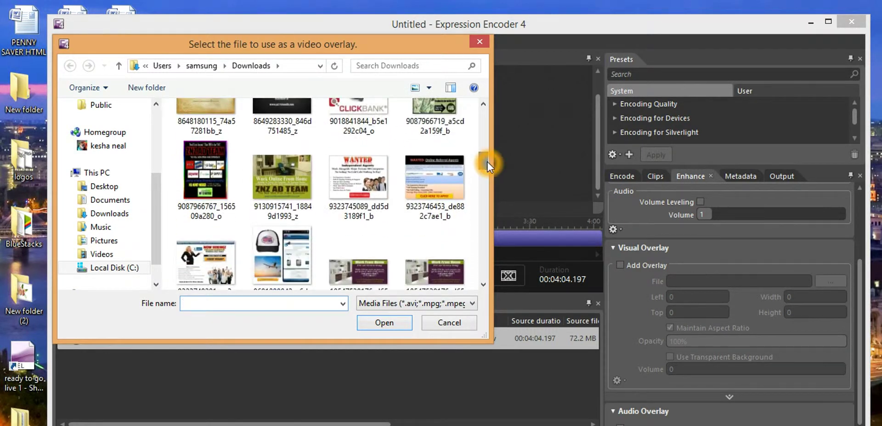
{"action": "left_click", "coordinate": [352, 181]}
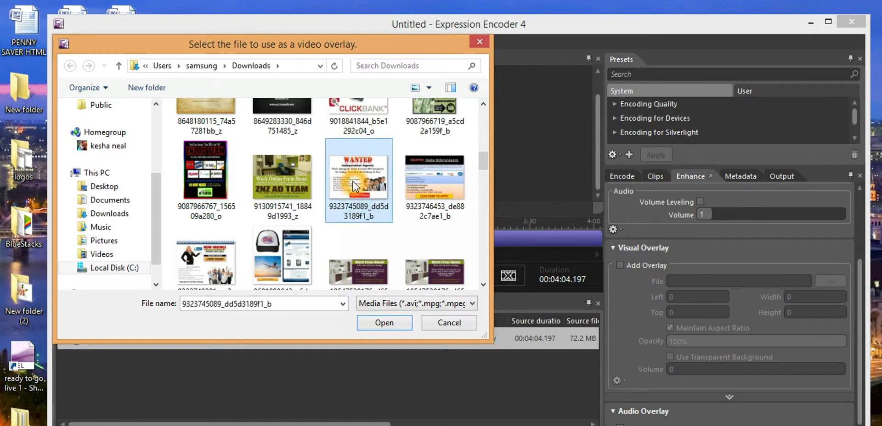
{"action": "left_click", "coordinate": [391, 323]}
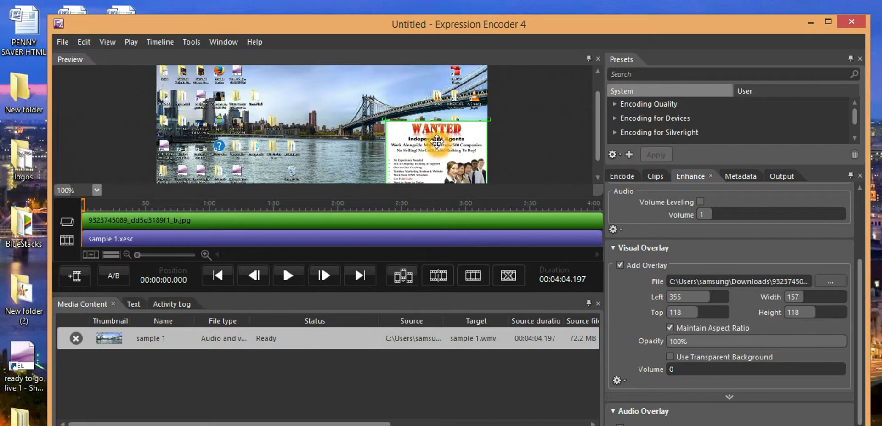
Move the WANTED overlay in the preview up toward the top centre of the frame.
{"action": "left_click", "coordinate": [433, 156]}
{"action": "left_click_drag", "start_coordinate": [432, 157], "coordinate": [296, 127]}
{"action": "left_click", "coordinate": [363, 89]}
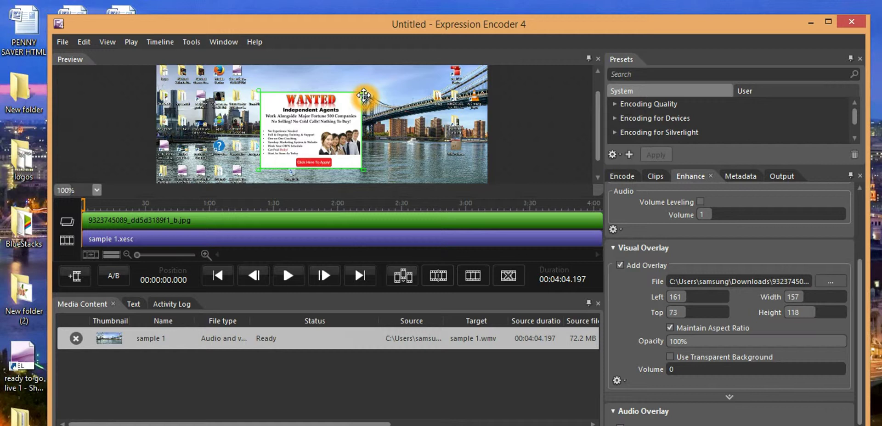
{"action": "mouse_move", "coordinate": [363, 95]}
{"action": "left_mouse_down"}
{"action": "mouse_move", "coordinate": [369, 90]}
{"action": "mouse_move", "coordinate": [355, 98]}
{"action": "left_mouse_up"}
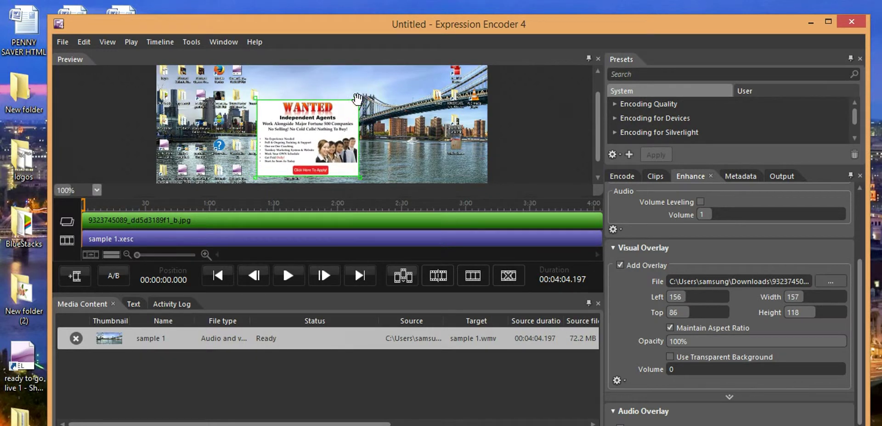
Enlarge the WANTED overlay from its corner to 213×159 at Left 156, Top 45.
{"action": "left_click", "coordinate": [361, 98]}
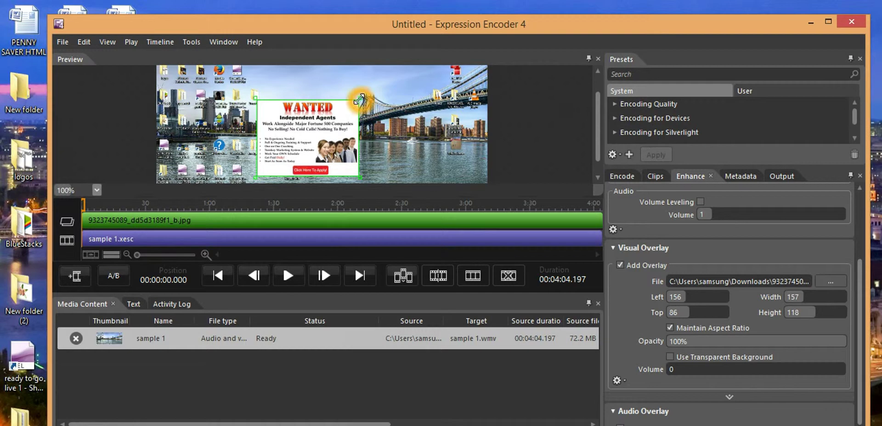
{"action": "left_click_drag", "start_coordinate": [360, 97], "coordinate": [394, 82]}
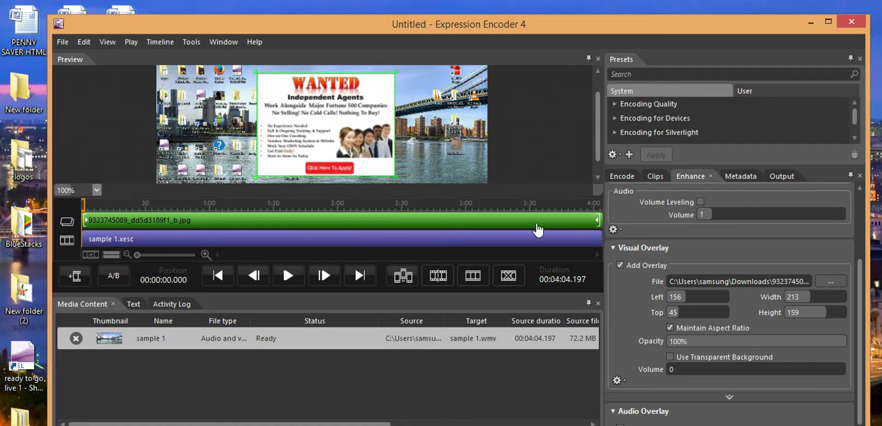
{"action": "left_click", "coordinate": [643, 322]}
{"action": "left_click", "coordinate": [674, 371]}
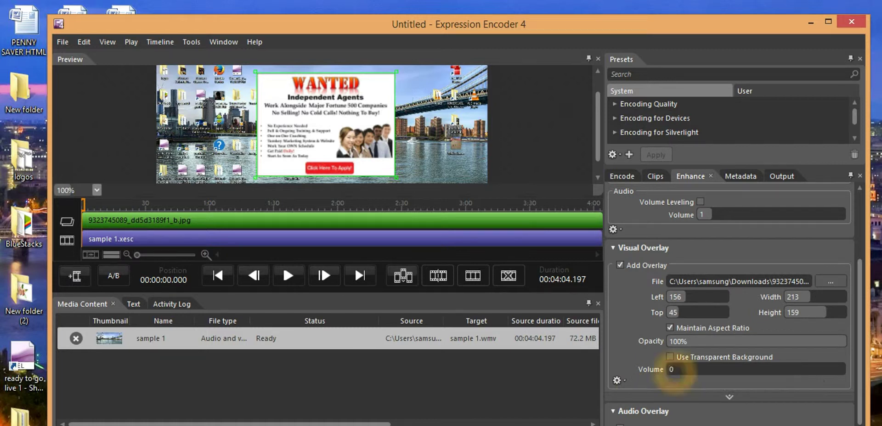
{"action": "mouse_move", "coordinate": [674, 371]}
{"action": "left_mouse_down"}
{"action": "mouse_move", "coordinate": [817, 371]}
{"action": "mouse_move", "coordinate": [665, 369]}
{"action": "left_mouse_up"}
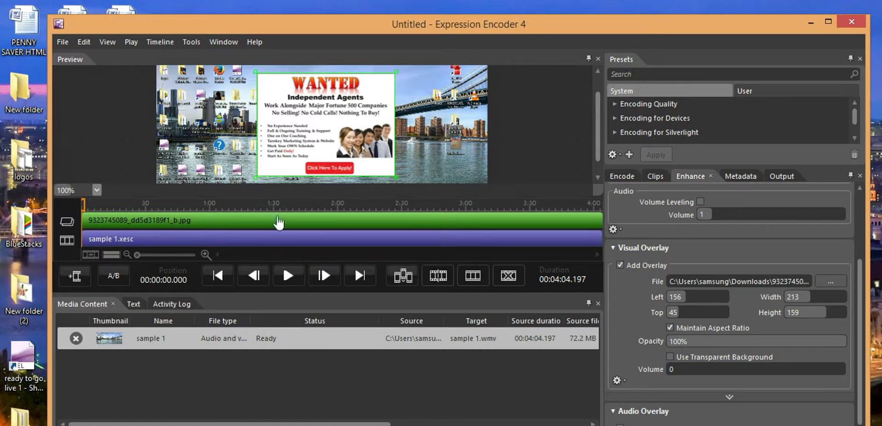
Drag the green WANTED overlay clip's left edge on the timeline to about 00:00:30.
{"action": "left_click", "coordinate": [83, 210]}
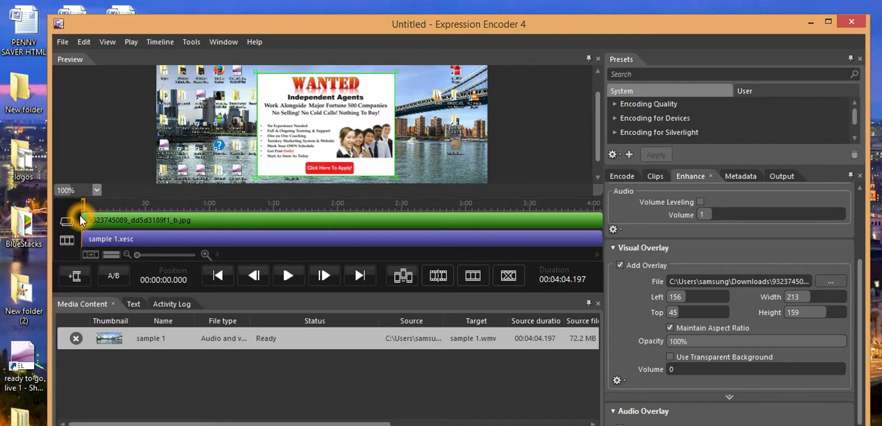
{"action": "left_click", "coordinate": [84, 232]}
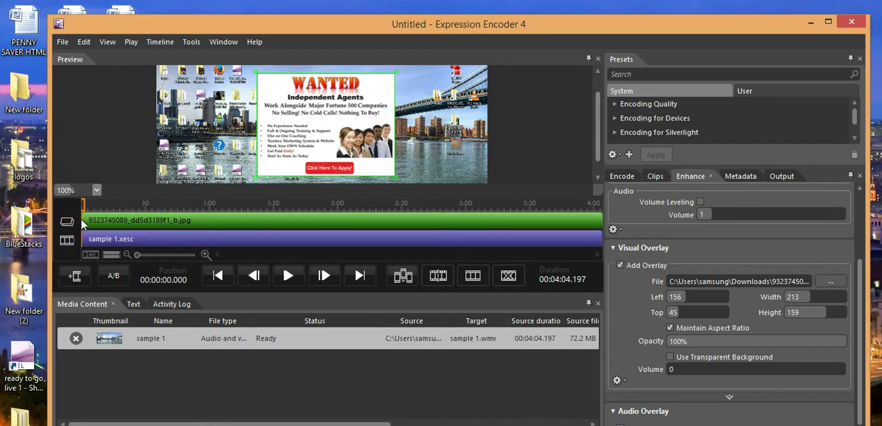
{"action": "left_click", "coordinate": [81, 221]}
{"action": "left_click", "coordinate": [81, 222]}
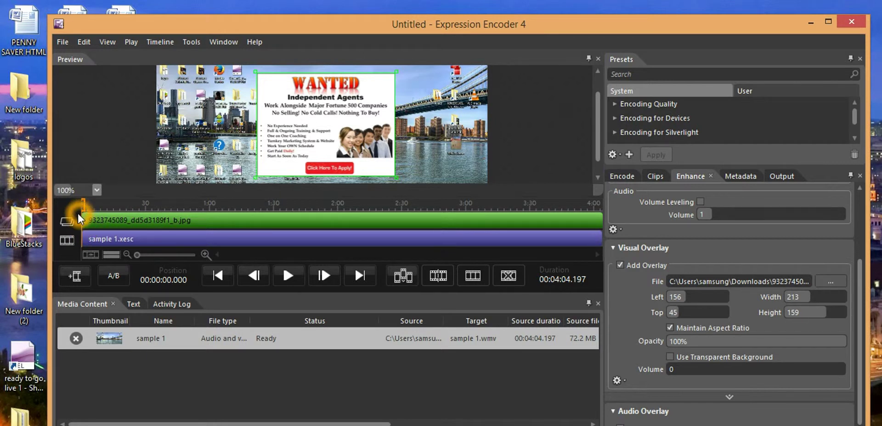
{"action": "left_click", "coordinate": [81, 224]}
{"action": "left_click", "coordinate": [81, 225]}
{"action": "left_click", "coordinate": [82, 231]}
{"action": "left_click_drag", "start_coordinate": [82, 221], "coordinate": [147, 223]}
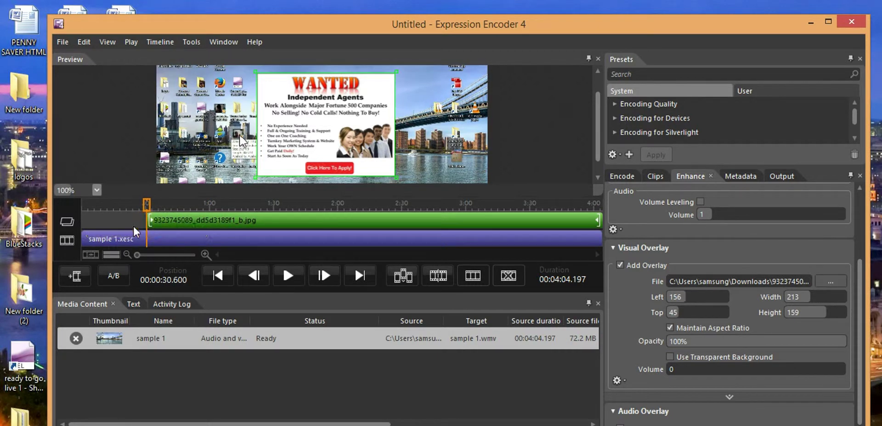
{"action": "left_click", "coordinate": [96, 224]}
{"action": "left_click", "coordinate": [336, 209]}
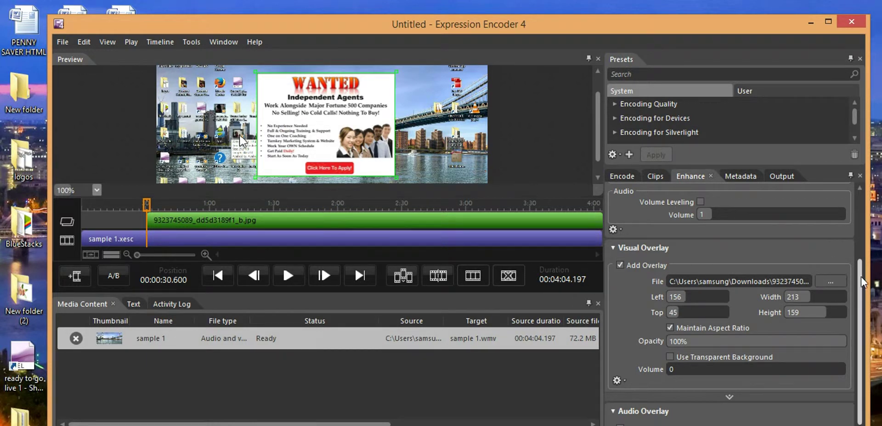
Add the song '01 Its Like That.mp3' as an audio overlay.
{"action": "left_click_drag", "start_coordinate": [857, 280], "coordinate": [859, 311]}
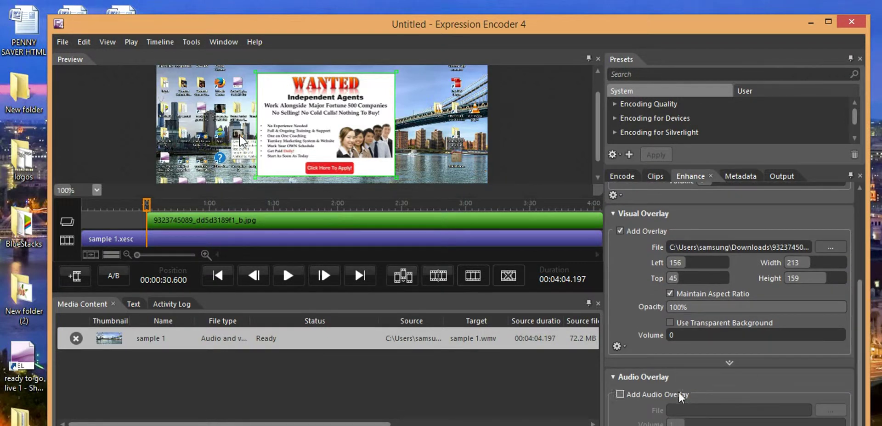
{"action": "left_click", "coordinate": [621, 395]}
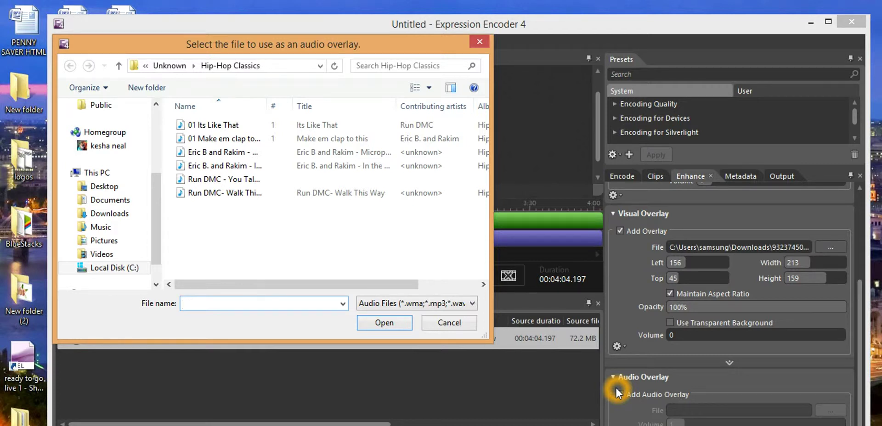
{"action": "left_click", "coordinate": [198, 125]}
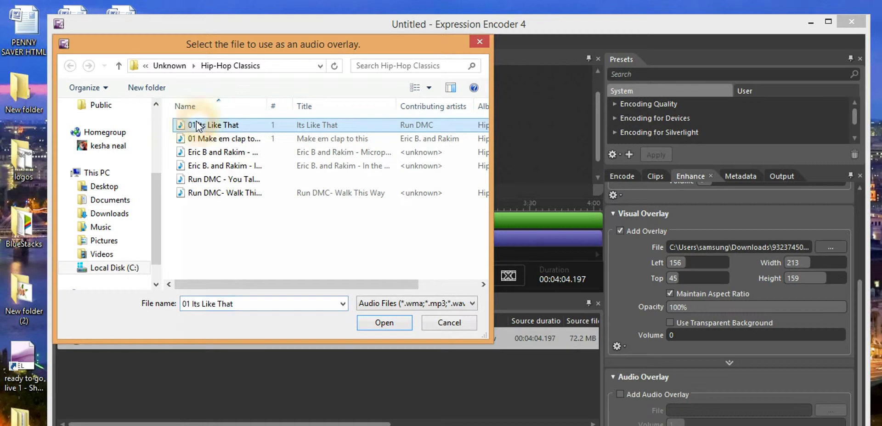
{"action": "left_click", "coordinate": [384, 325]}
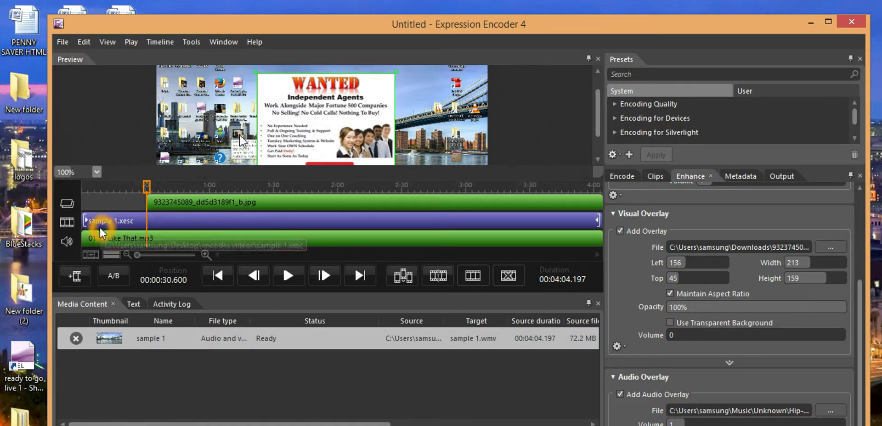
Move the song clip's start to 0:30 and set Audio Overlay Volume to 2.2.
{"action": "left_click", "coordinate": [93, 239]}
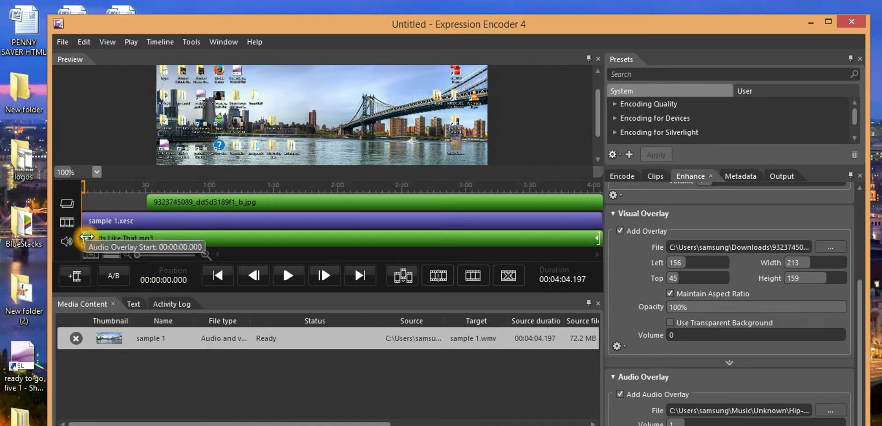
{"action": "left_click_drag", "start_coordinate": [87, 237], "coordinate": [148, 238]}
{"action": "left_click", "coordinate": [148, 237]}
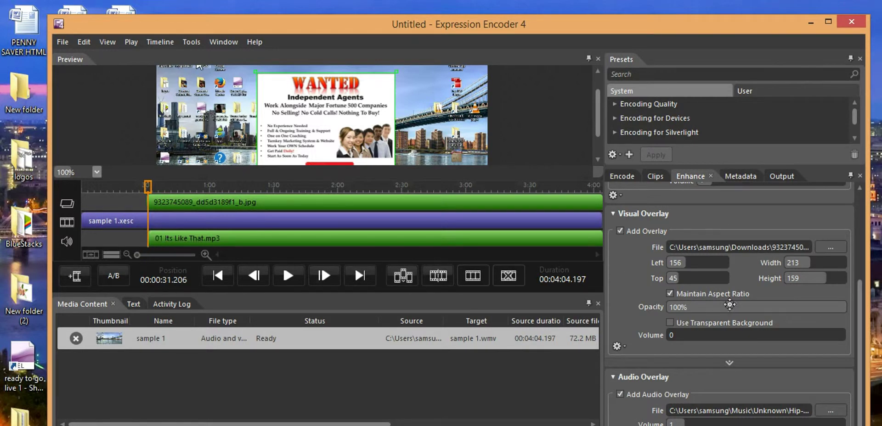
{"action": "left_click", "coordinate": [678, 423]}
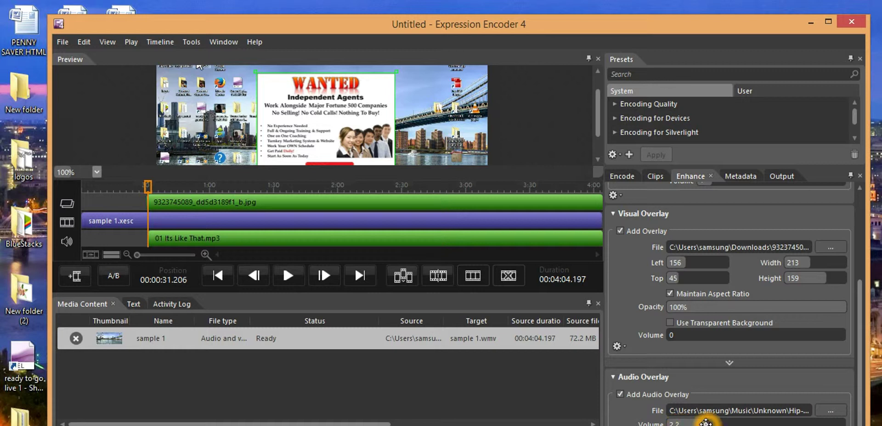
{"action": "left_click", "coordinate": [688, 354]}
{"action": "left_click", "coordinate": [859, 351]}
Scrub the Audio section's Volume value up to 10, then back down to 4.4.
{"action": "left_click_drag", "start_coordinate": [860, 348], "coordinate": [850, 269]}
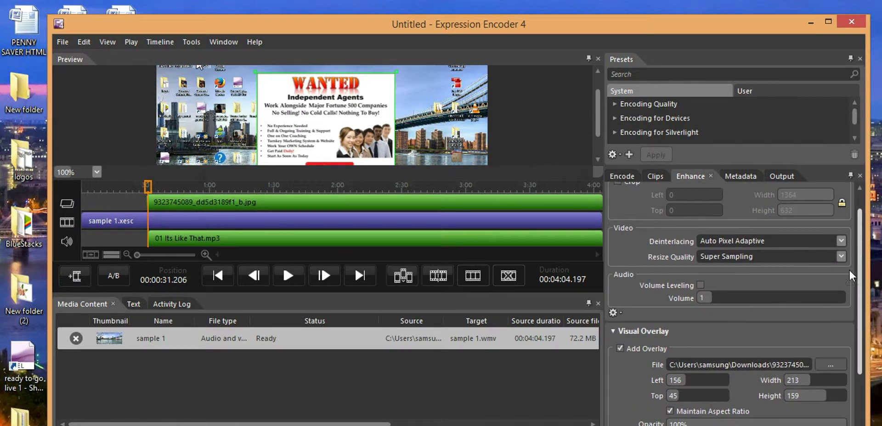
{"action": "left_click", "coordinate": [685, 177]}
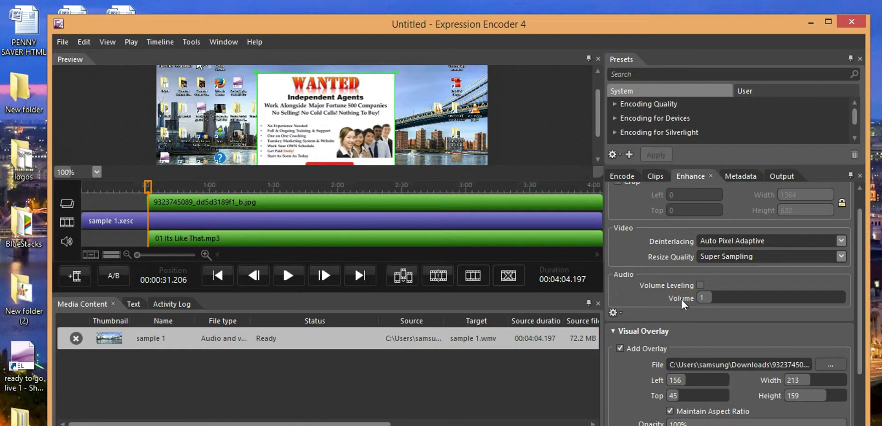
{"action": "left_click", "coordinate": [704, 299]}
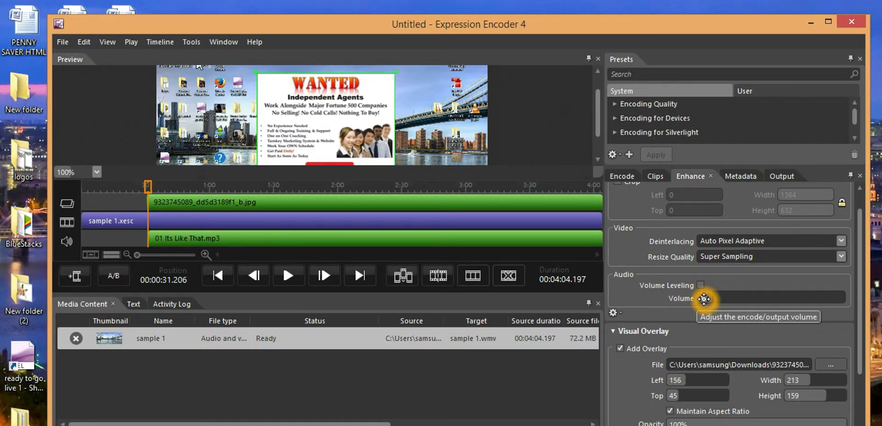
{"action": "left_click_drag", "start_coordinate": [704, 299], "coordinate": [712, 301]}
{"action": "left_click", "coordinate": [709, 299]}
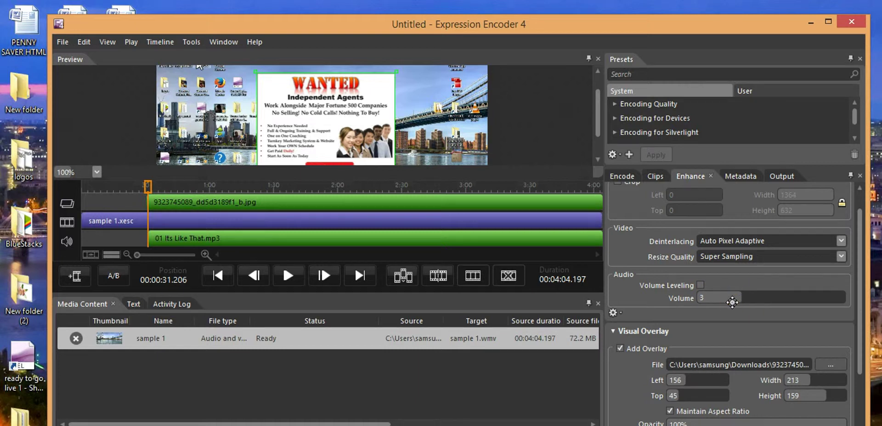
{"action": "left_click_drag", "start_coordinate": [731, 303], "coordinate": [731, 300]}
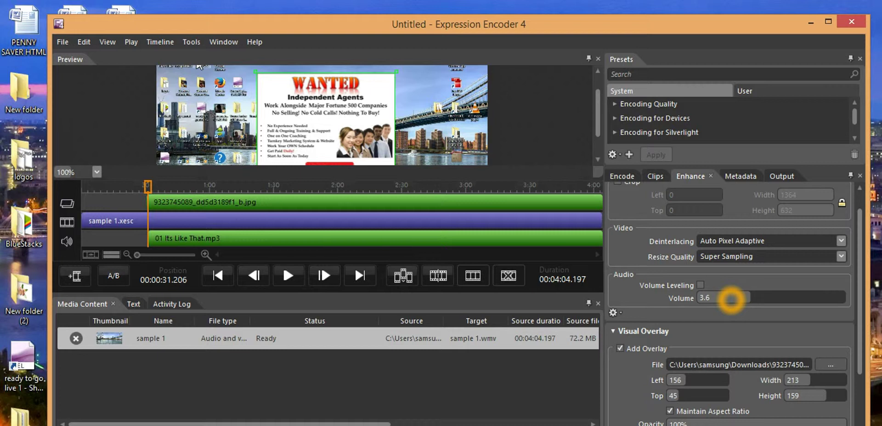
{"action": "left_click_drag", "start_coordinate": [731, 300], "coordinate": [732, 300]}
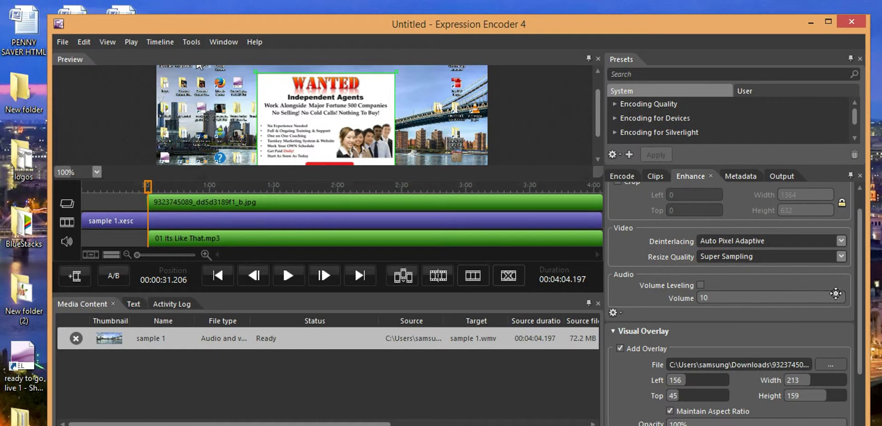
{"action": "left_click_drag", "start_coordinate": [836, 294], "coordinate": [811, 295]}
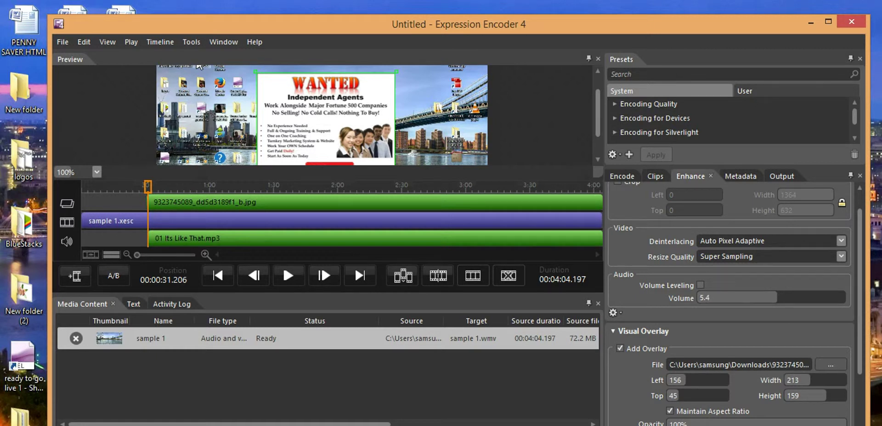
{"action": "left_click_drag", "start_coordinate": [839, 300], "coordinate": [839, 300]}
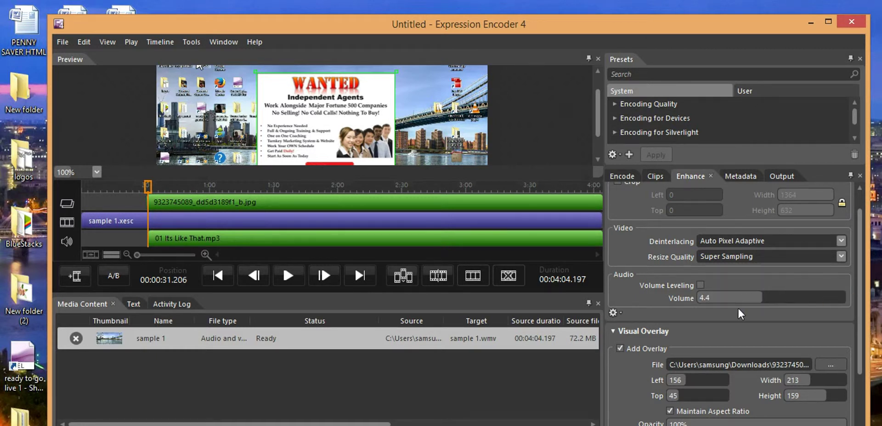
{"action": "left_click", "coordinate": [628, 141]}
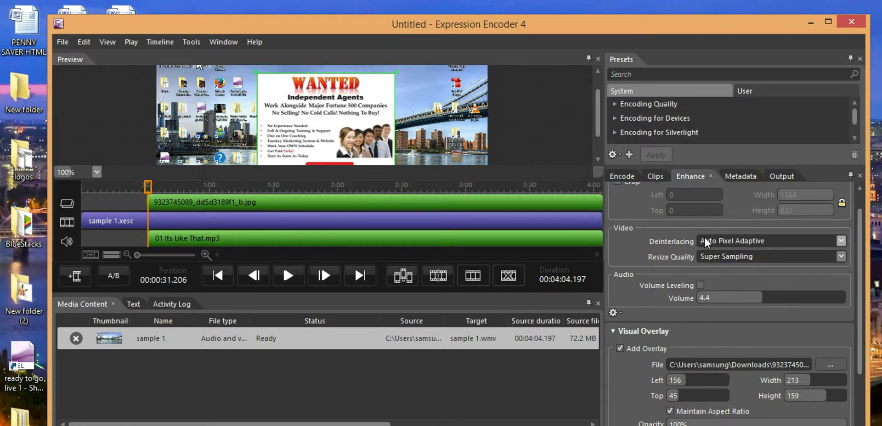
{"action": "left_click", "coordinate": [689, 365]}
Play the preview from about 0:26 and pause it at 00:00:46.579 on the WANTED ad.
{"action": "left_click", "coordinate": [287, 276]}
{"action": "left_click_drag", "start_coordinate": [142, 181], "coordinate": [139, 178]}
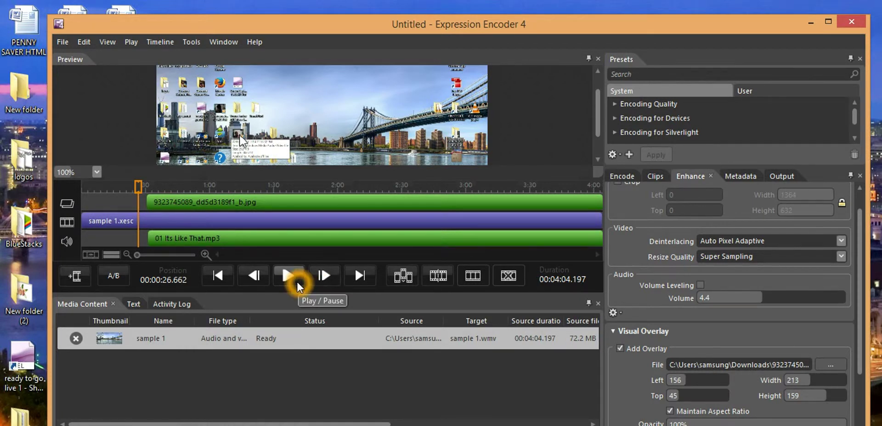
{"action": "left_click", "coordinate": [294, 280]}
{"action": "left_click", "coordinate": [286, 277]}
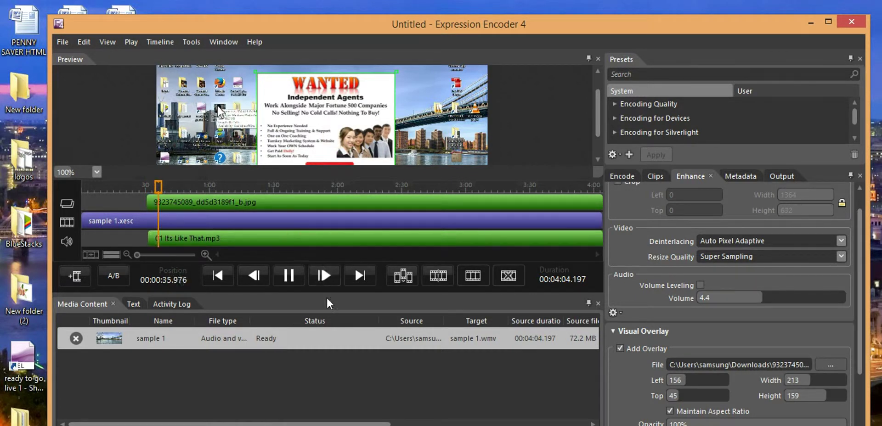
{"action": "left_click", "coordinate": [327, 317]}
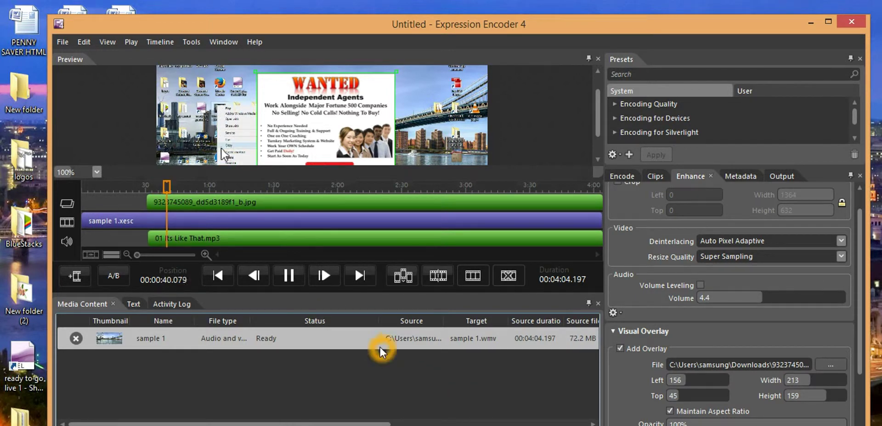
{"action": "left_click", "coordinate": [298, 330]}
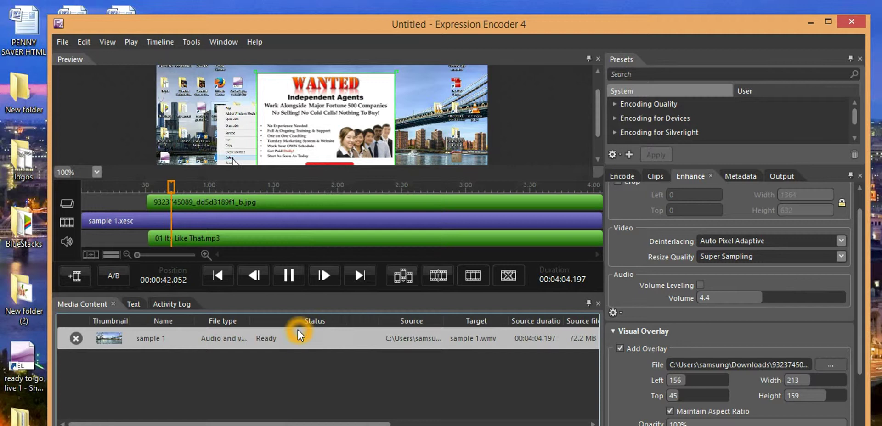
{"action": "left_click", "coordinate": [301, 324]}
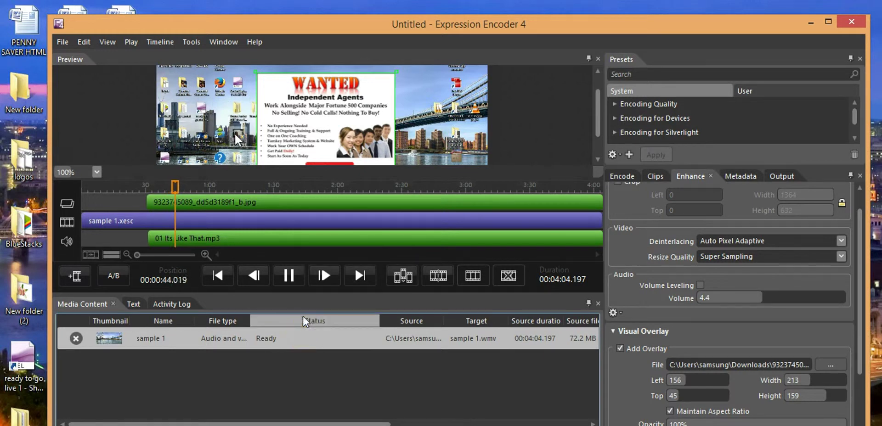
{"action": "left_click", "coordinate": [289, 275]}
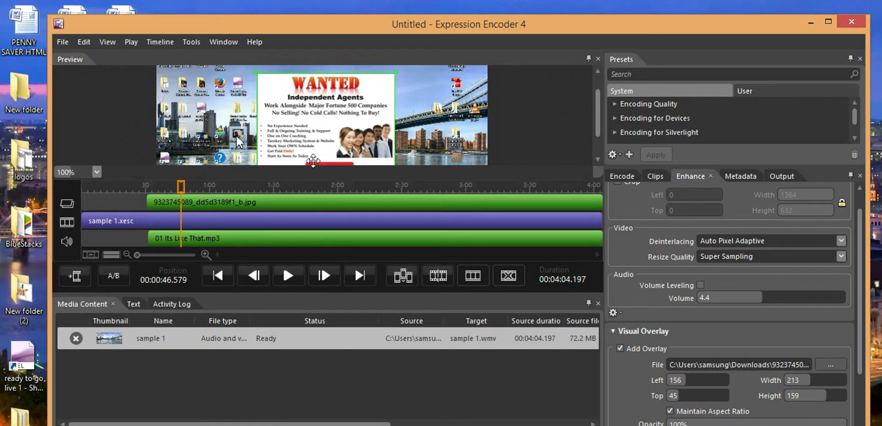
Select the song overlay track on the timeline.
{"action": "left_click", "coordinate": [332, 132]}
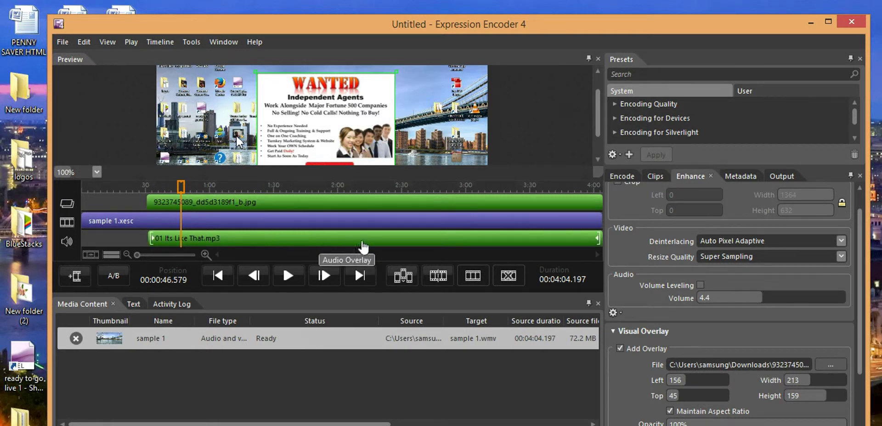
{"action": "left_click", "coordinate": [317, 240]}
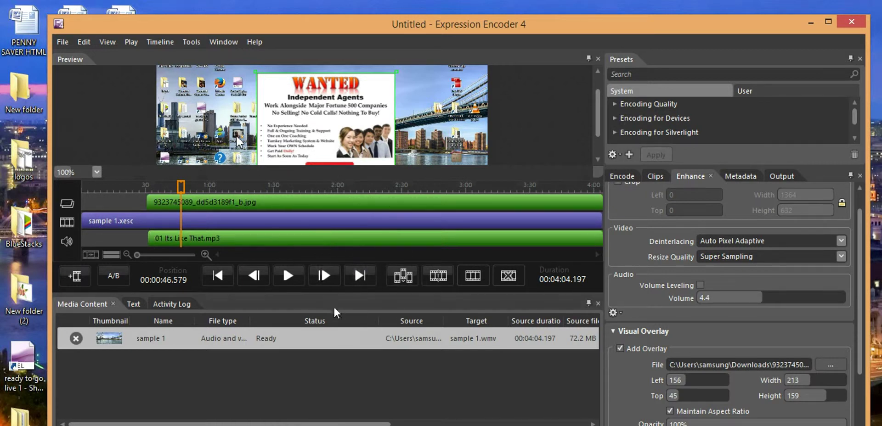
{"action": "left_click", "coordinate": [476, 336]}
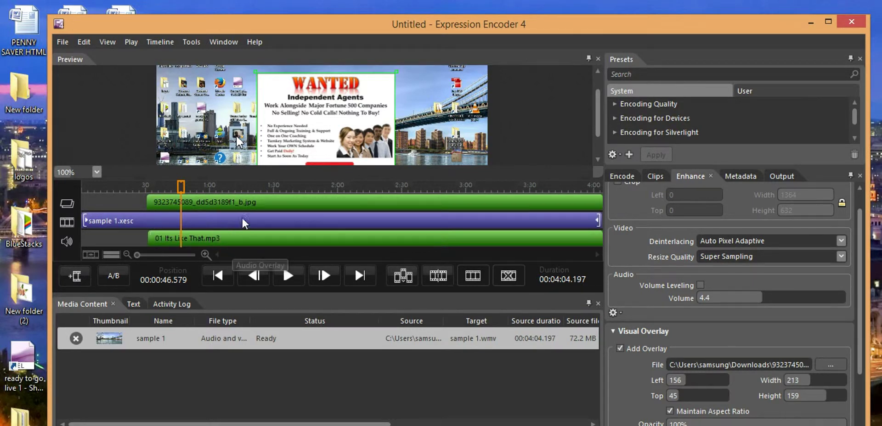
{"action": "left_click", "coordinate": [398, 225]}
{"action": "left_click", "coordinate": [410, 244]}
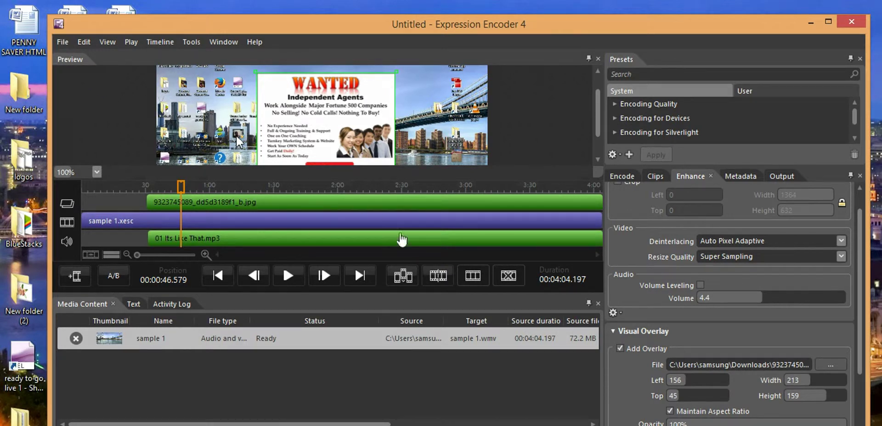
{"action": "left_click", "coordinate": [437, 207]}
{"action": "left_click", "coordinate": [851, 24]}
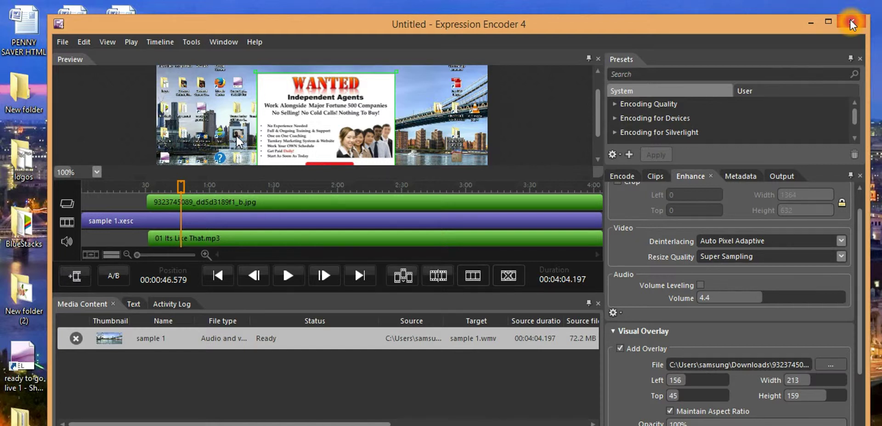
{"action": "left_click", "coordinate": [850, 24]}
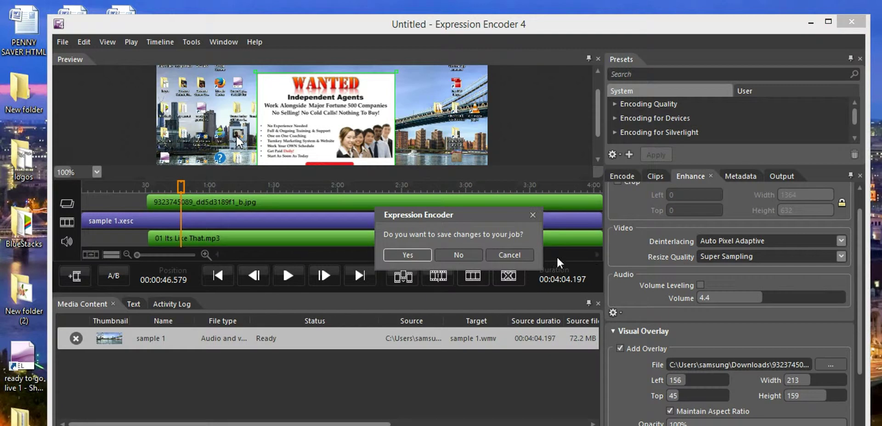
Save the job changes under the file name 'sample' as the program closes.
{"action": "left_click", "coordinate": [415, 255]}
{"action": "left_click", "coordinate": [407, 257]}
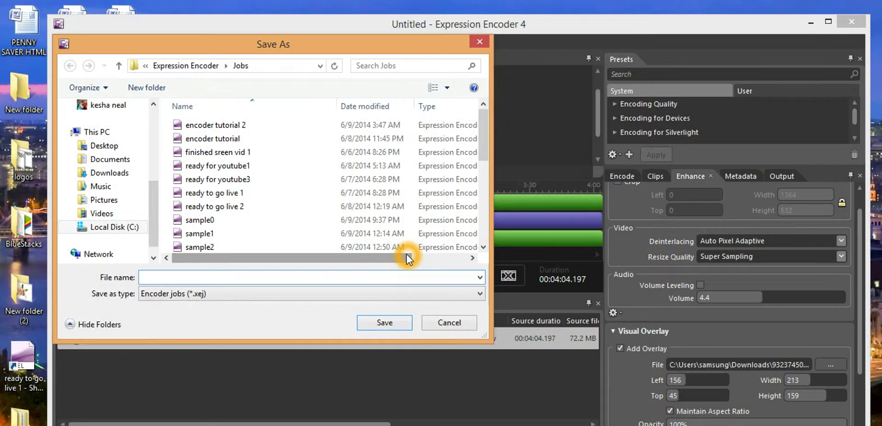
{"action": "type", "text": "sa"}
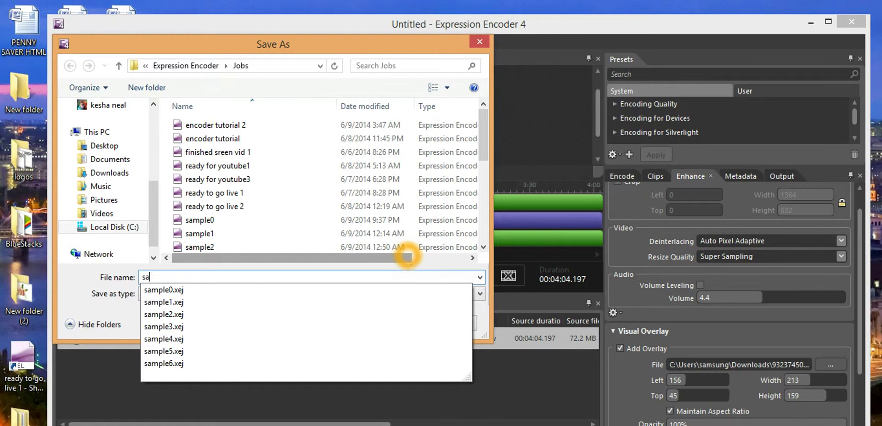
{"action": "type", "text": "mple"}
{"action": "key", "text": "BackSpace"}
{"action": "type", "text": "e"}
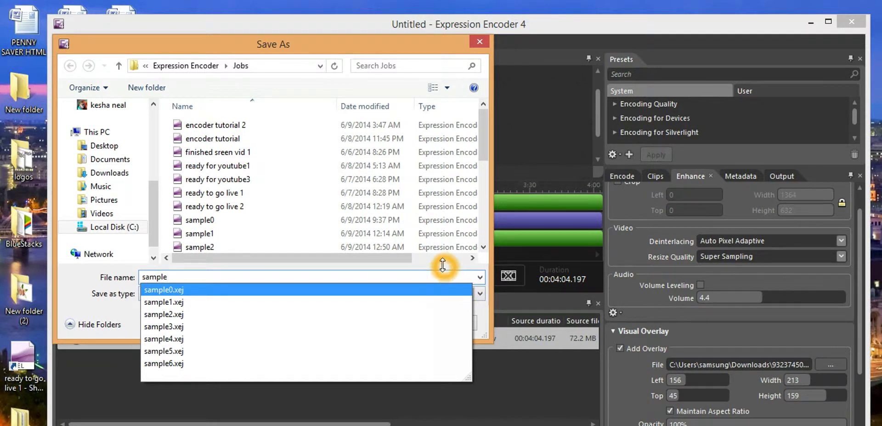
{"action": "key", "text": "Return"}
{"action": "key", "text": "super+d"}
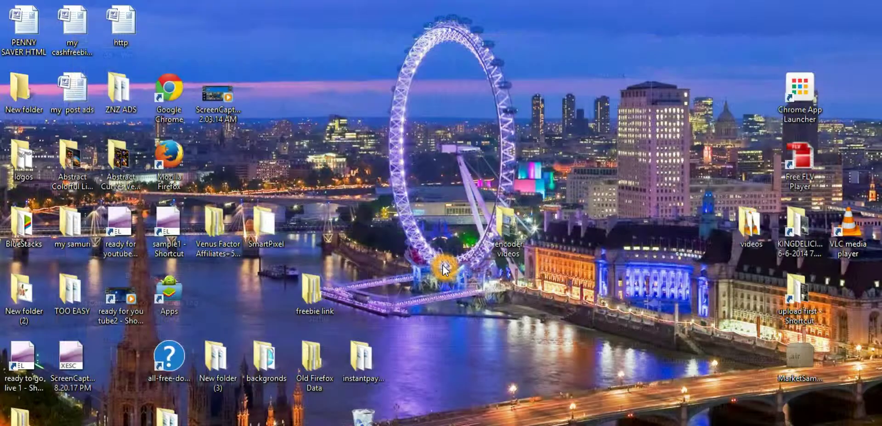